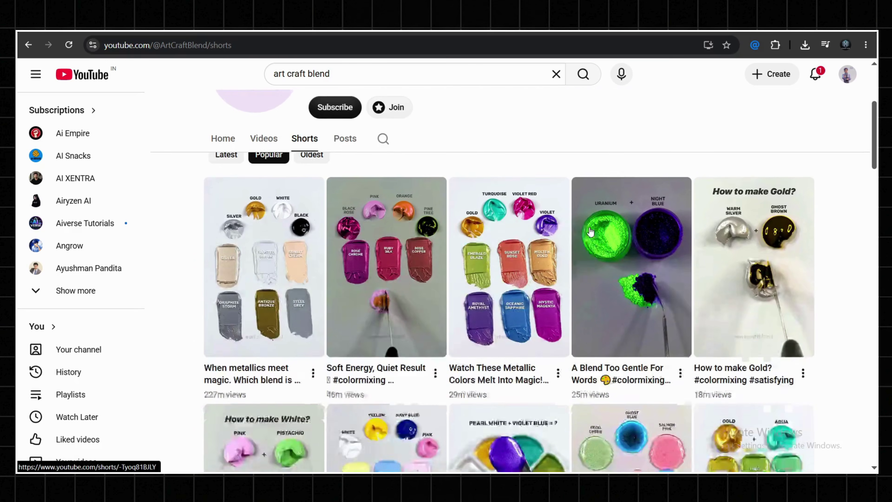
Browse the most popular Shorts on the Art Craft Blend YouTube channel.
{"action": "scroll", "coordinate": [590, 232], "scroll_direction": "down", "scroll_amount": 3}
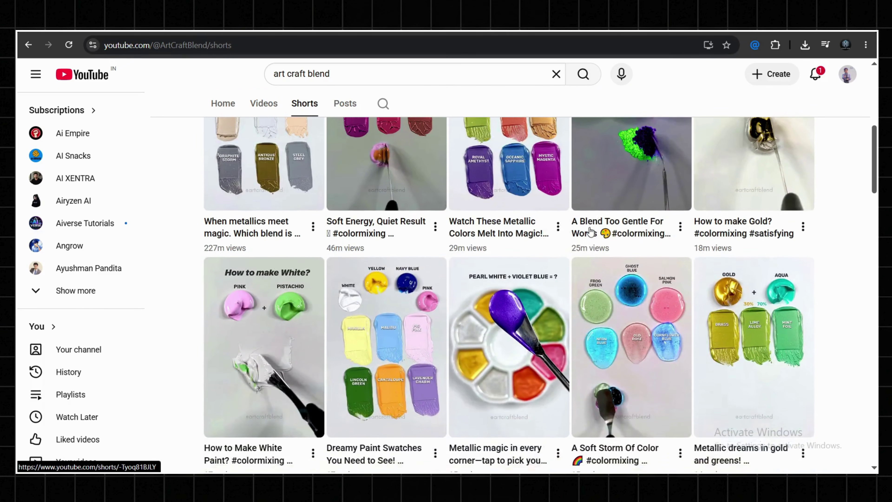
{"action": "scroll", "coordinate": [589, 232], "scroll_direction": "down", "scroll_amount": 2}
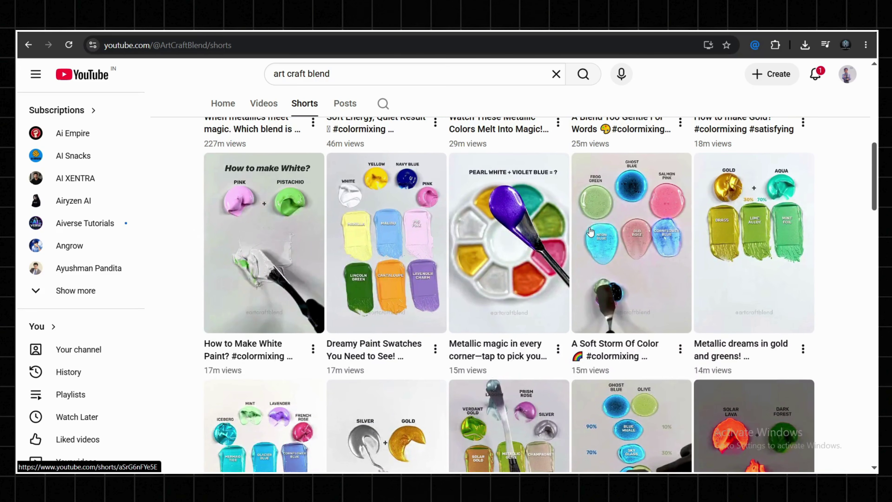
{"action": "scroll", "coordinate": [589, 232], "scroll_direction": "down", "scroll_amount": 2}
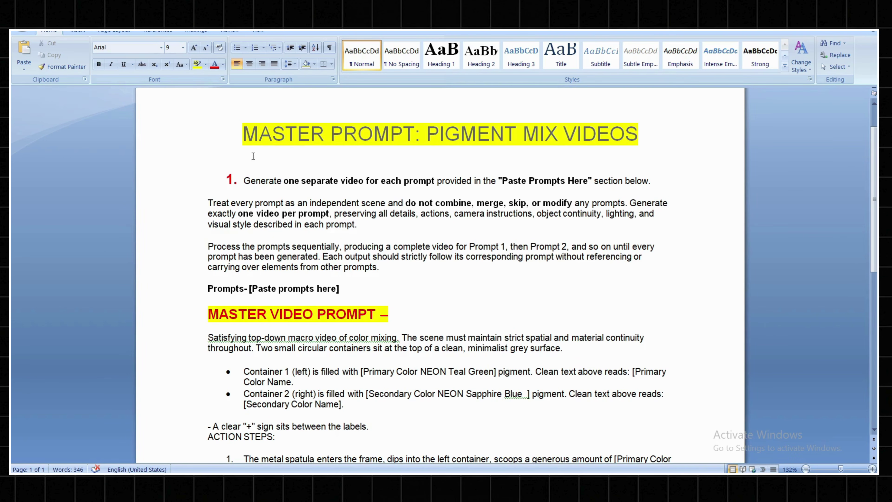
Switch to the Word document and review the pigment mix master prompt, its numbered instruction and the master video prompt section.
{"action": "left_click_drag", "start_coordinate": [244, 133], "coordinate": [415, 134]}
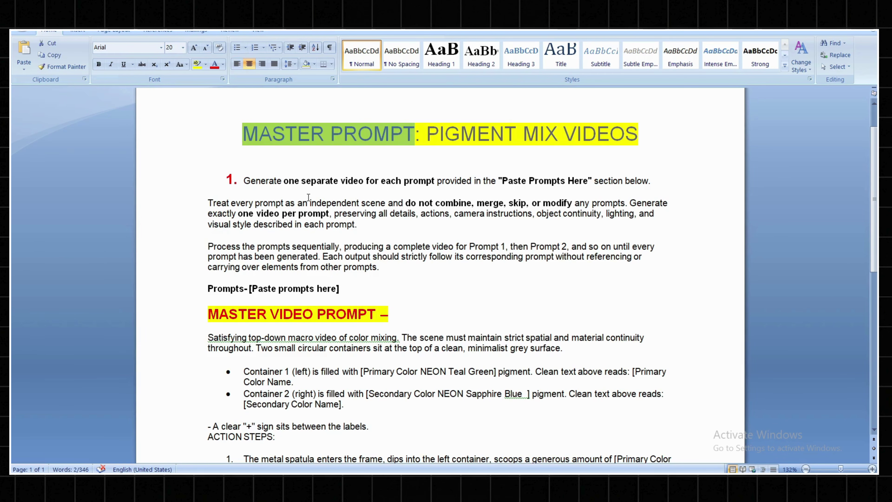
{"action": "left_click", "coordinate": [306, 181]}
{"action": "scroll", "coordinate": [426, 216], "scroll_direction": "down", "scroll_amount": 4}
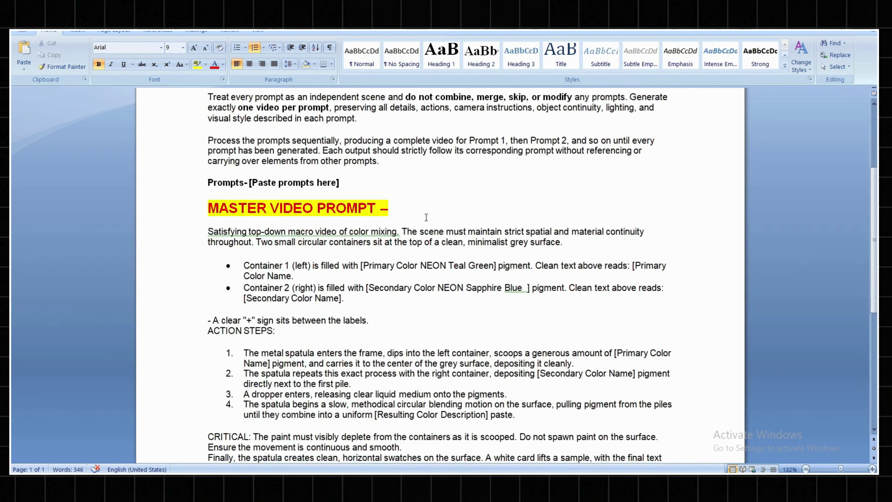
{"action": "scroll", "coordinate": [426, 217], "scroll_direction": "up", "scroll_amount": 4}
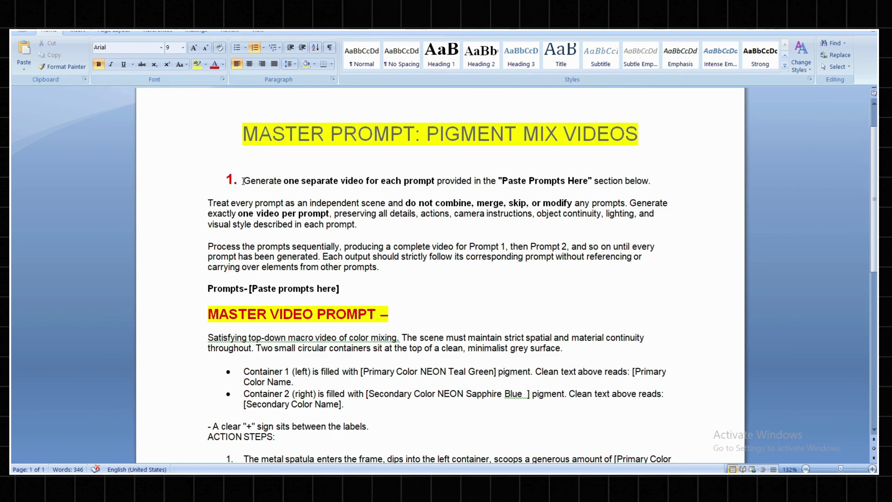
{"action": "left_click_drag", "start_coordinate": [243, 180], "coordinate": [413, 179]}
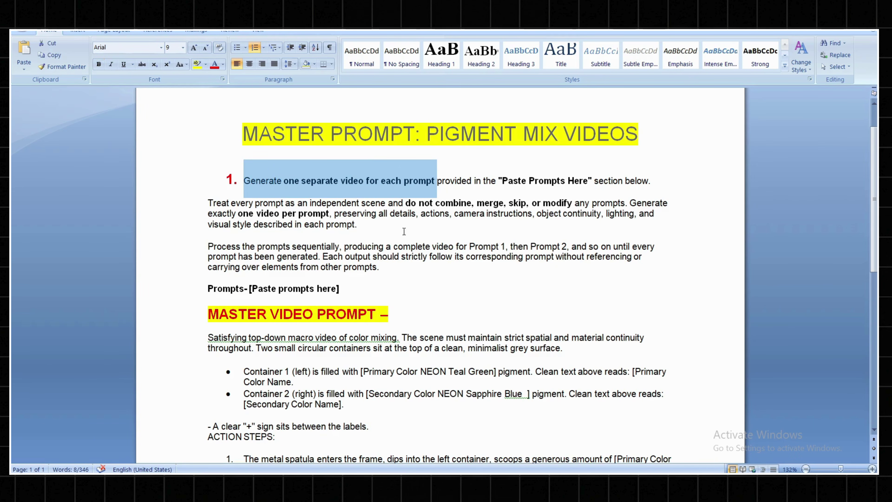
{"action": "left_click_drag", "start_coordinate": [210, 311], "coordinate": [383, 312]}
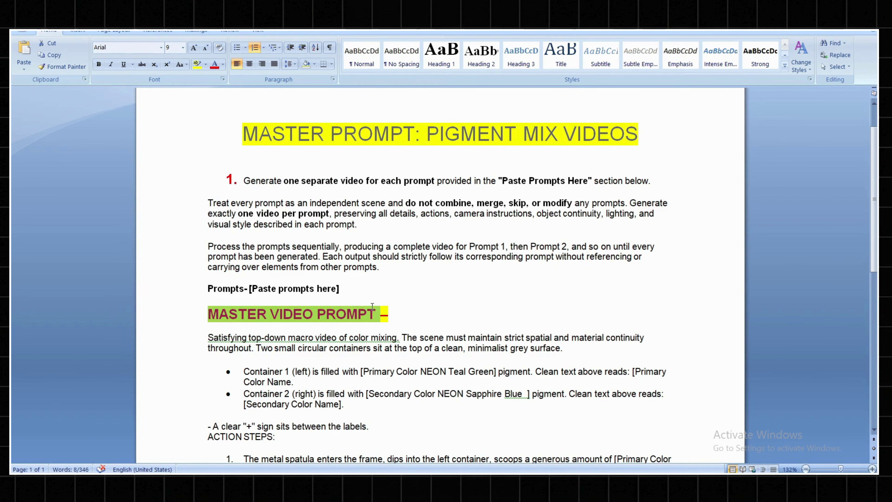
{"action": "left_click", "coordinate": [362, 232]}
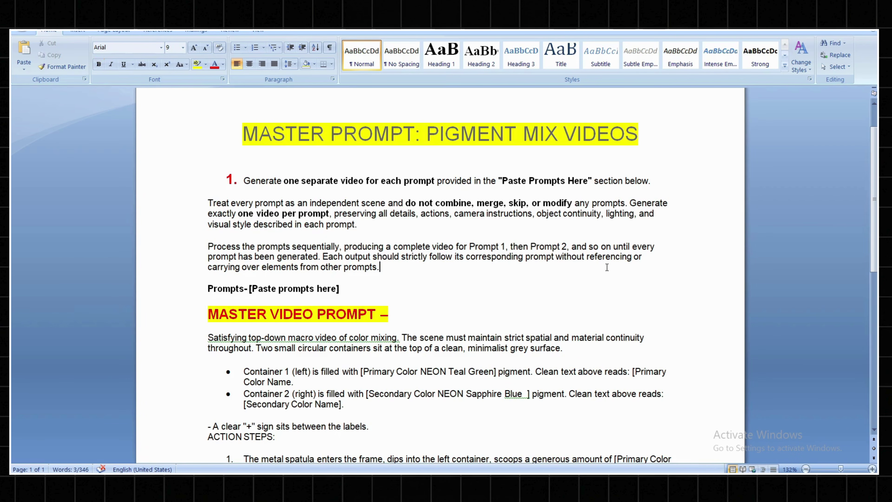
Copy the instruction text from "Generate one separate video" through the "Prompts- [Paste prompts here]" line and switch to Google Flow.
{"action": "left_click_drag", "start_coordinate": [243, 177], "coordinate": [333, 286]}
{"action": "right_click", "coordinate": [317, 259]}
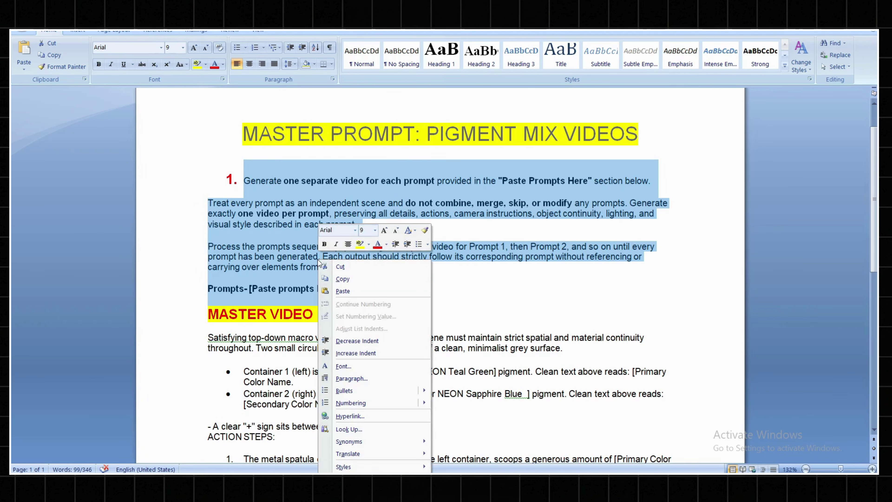
{"action": "left_click", "coordinate": [336, 282]}
{"action": "key", "text": "alt+Tab"}
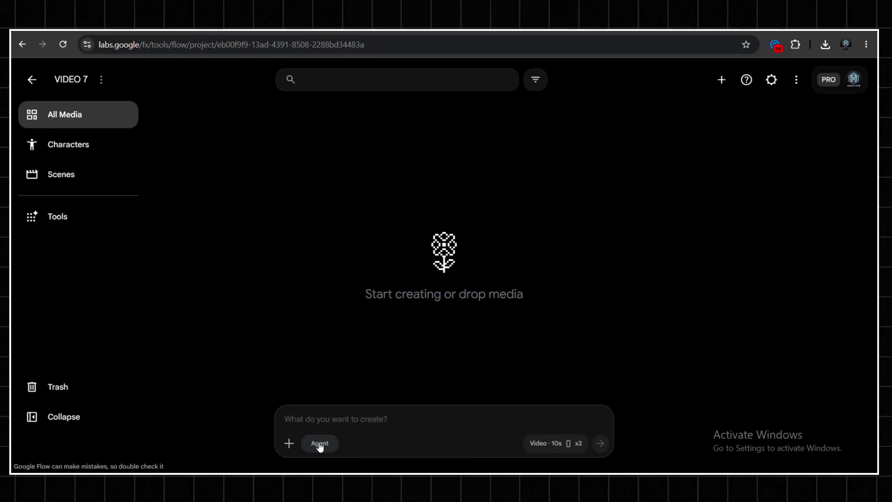
Enable Agent mode and save its video generation default as 9:16 with the Omni Flash model.
{"action": "left_click", "coordinate": [320, 444]}
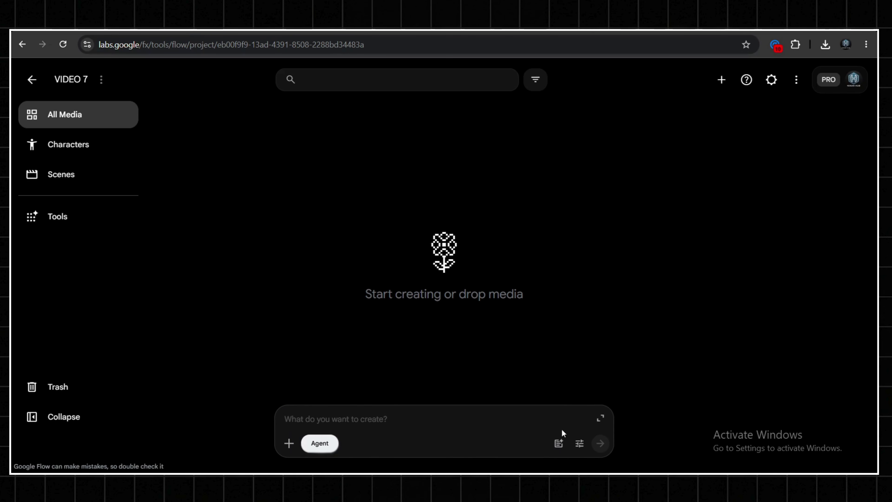
{"action": "left_click", "coordinate": [580, 443]}
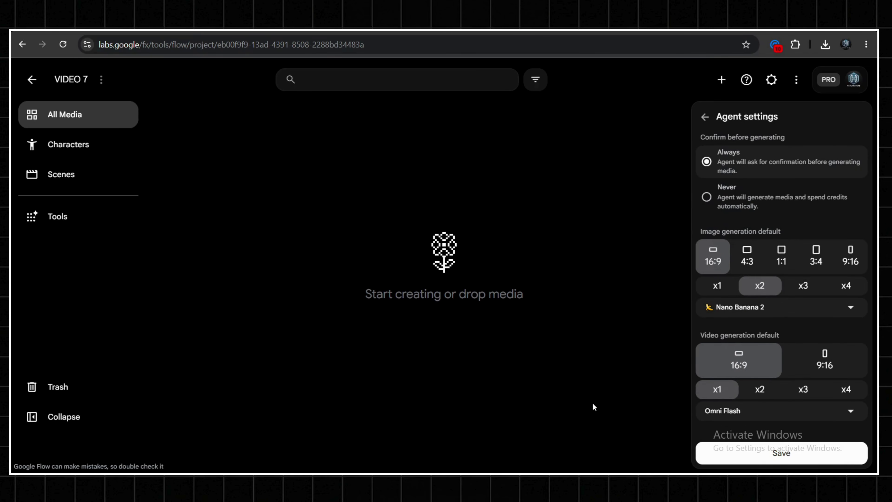
{"action": "left_click", "coordinate": [795, 410]}
{"action": "left_click", "coordinate": [769, 321]}
{"action": "left_click", "coordinate": [830, 363]}
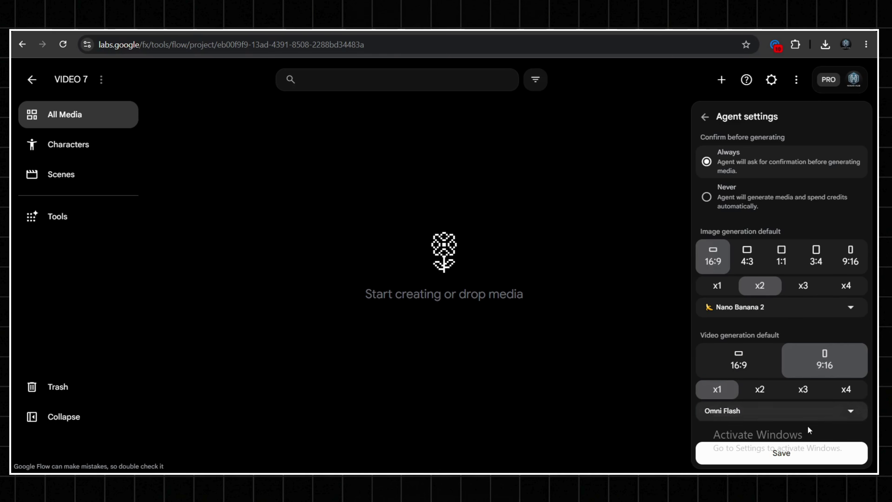
{"action": "left_click", "coordinate": [790, 457]}
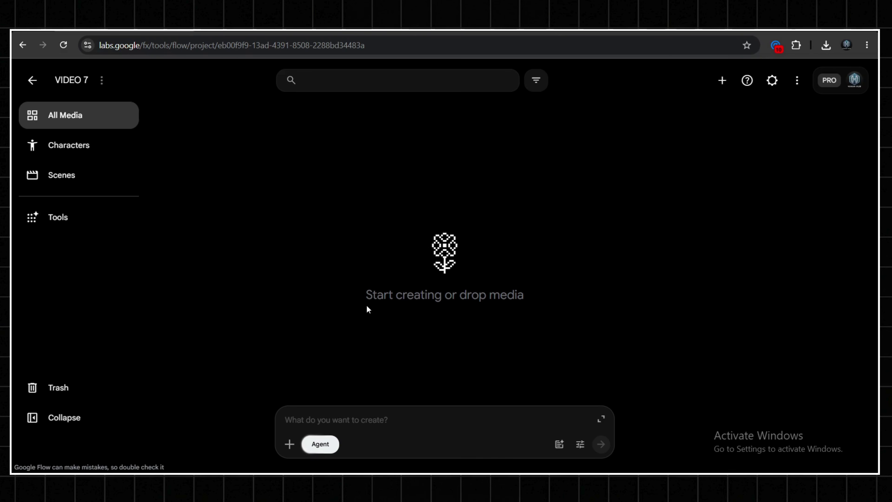
Paste the copied instructions into the Flow prompt box and return to the Word document.
{"action": "right_click", "coordinate": [340, 415]}
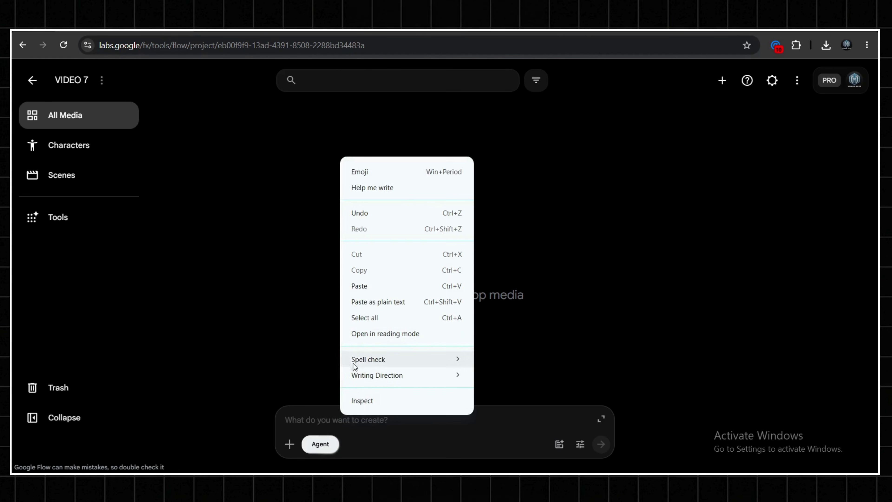
{"action": "left_click", "coordinate": [366, 286]}
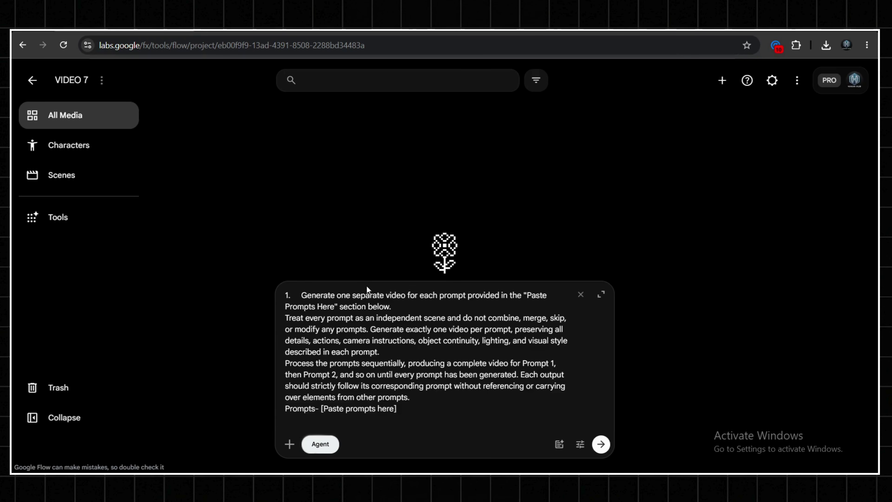
{"action": "left_click", "coordinate": [346, 481]}
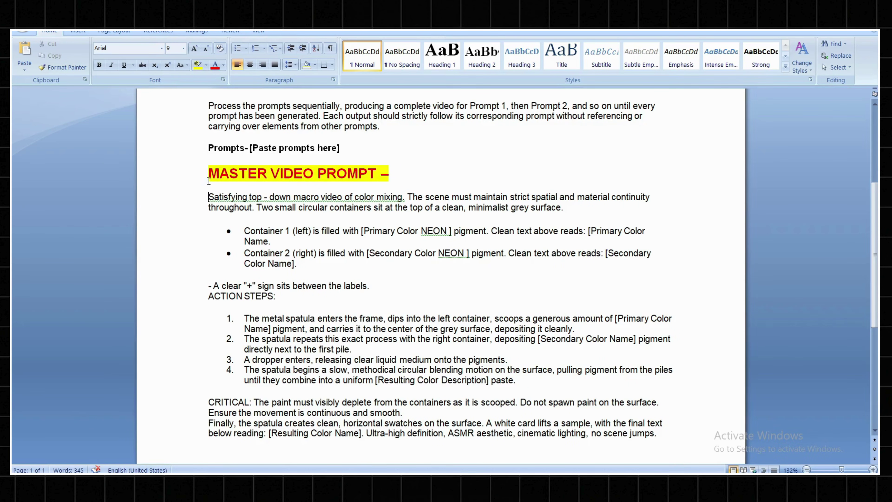
Examine the primary and secondary color placeholders in the master video prompt's container descriptions.
{"action": "left_click_drag", "start_coordinate": [208, 173], "coordinate": [336, 192]}
{"action": "left_click", "coordinate": [308, 254]}
{"action": "left_click_drag", "start_coordinate": [365, 231], "coordinate": [448, 231]}
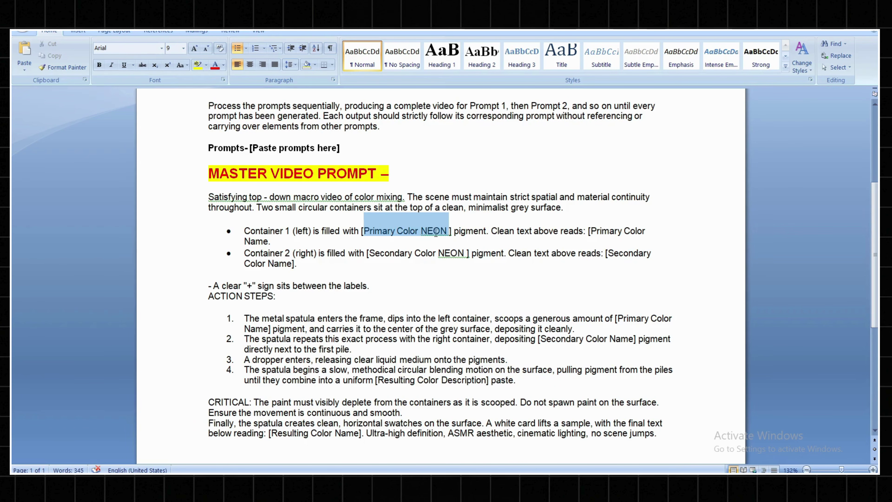
{"action": "left_click", "coordinate": [371, 251]}
{"action": "left_click_drag", "start_coordinate": [440, 250], "coordinate": [467, 252]}
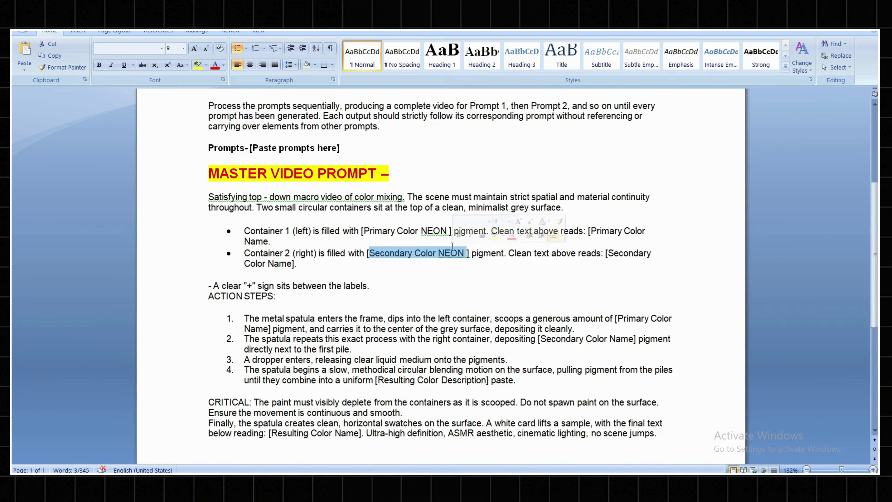
Fill in the container colors with "red" after the primary NEON placeholder and "yellow" after the secondary one.
{"action": "left_click", "coordinate": [441, 231]}
{"action": "left_click", "coordinate": [450, 231]}
{"action": "type", "text": "r"}
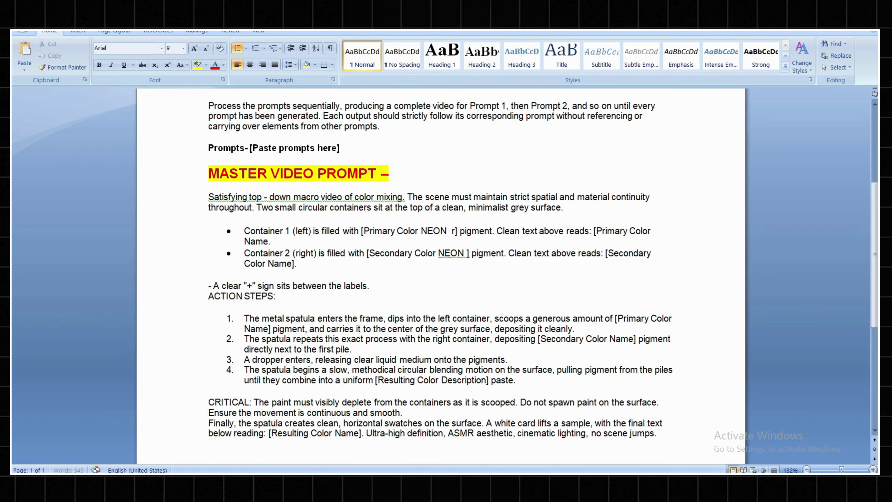
{"action": "type", "text": "ed"}
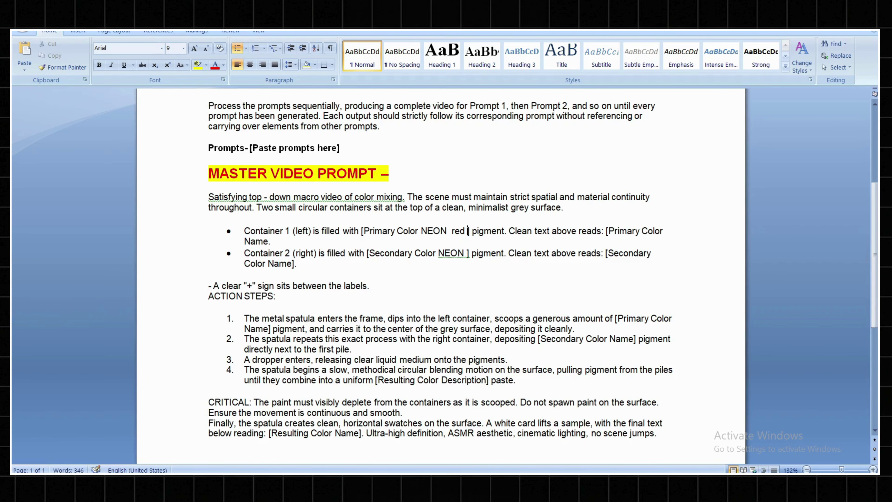
{"action": "left_click_drag", "start_coordinate": [466, 252], "coordinate": [469, 252]}
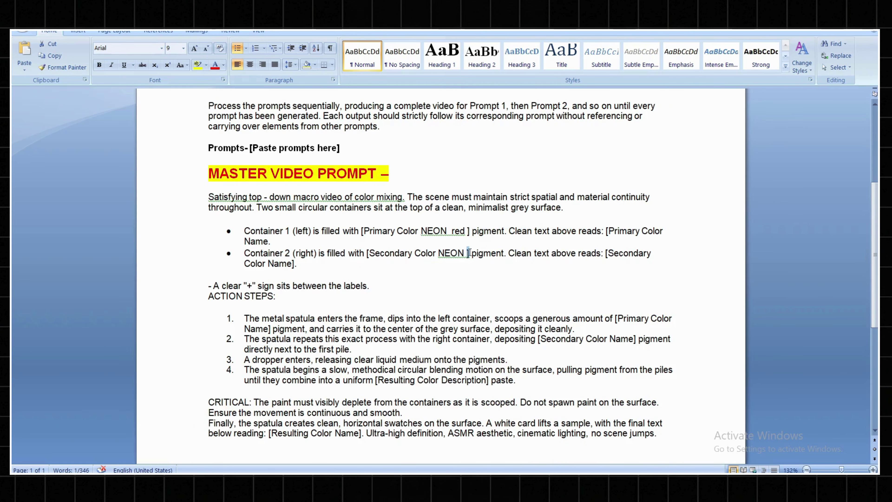
{"action": "type", "text": "yellow"}
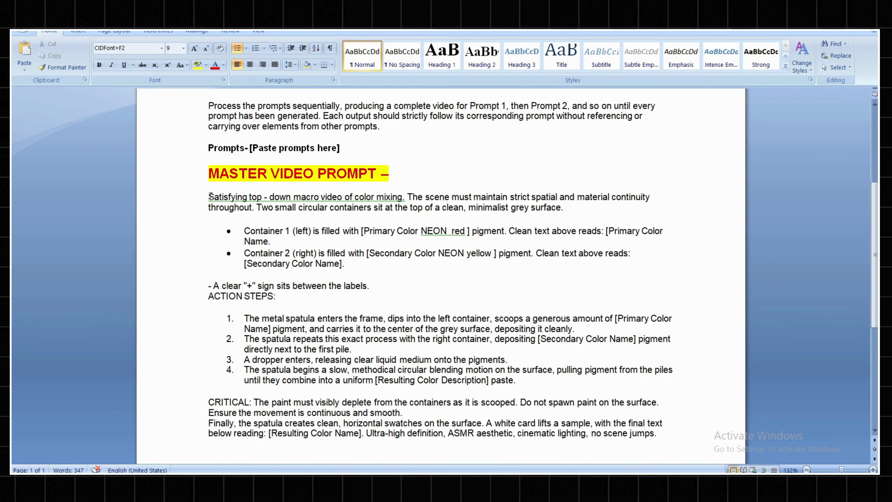
Copy the master video prompt's full body text, consulting the color collections PDF for other color combinations.
{"action": "left_click_drag", "start_coordinate": [210, 196], "coordinate": [658, 431]}
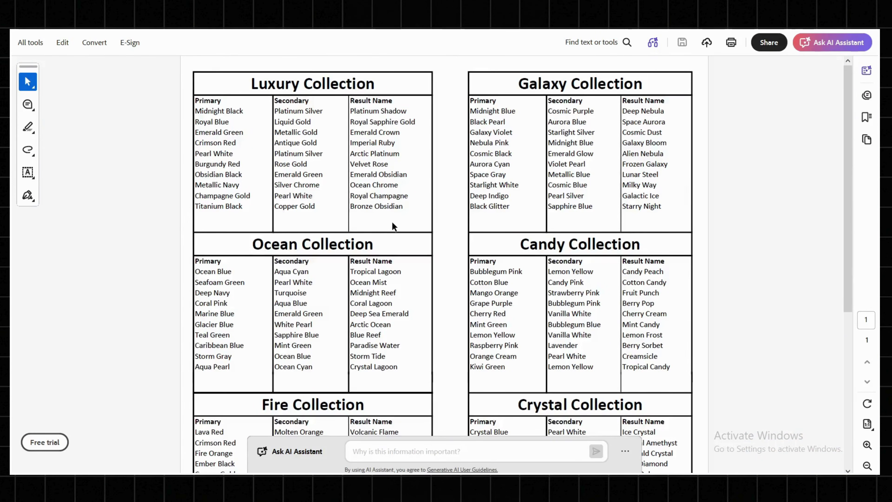
{"action": "scroll", "coordinate": [392, 222], "scroll_direction": "down", "scroll_amount": 5}
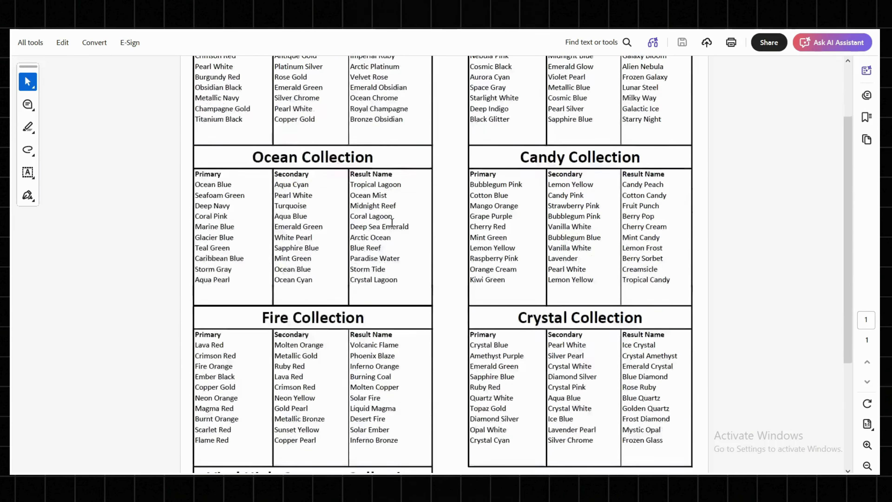
{"action": "scroll", "coordinate": [393, 228], "scroll_direction": "up", "scroll_amount": 5}
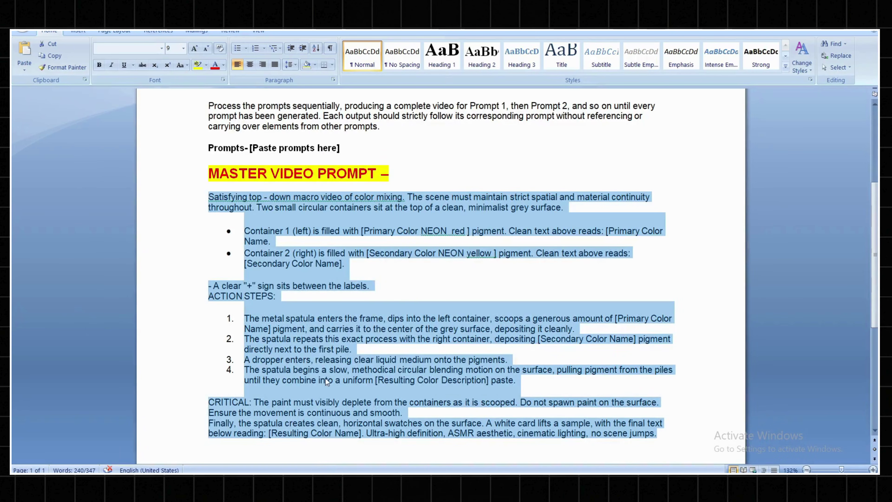
{"action": "right_click", "coordinate": [325, 378]}
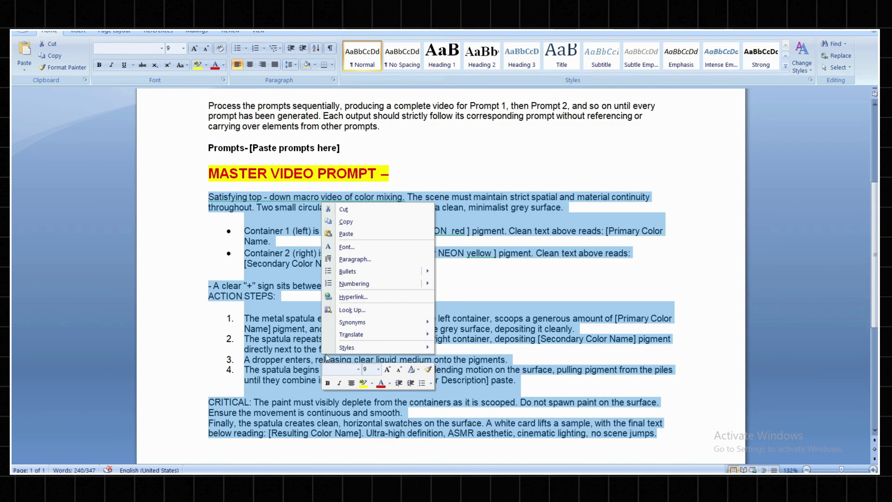
{"action": "left_click", "coordinate": [357, 220]}
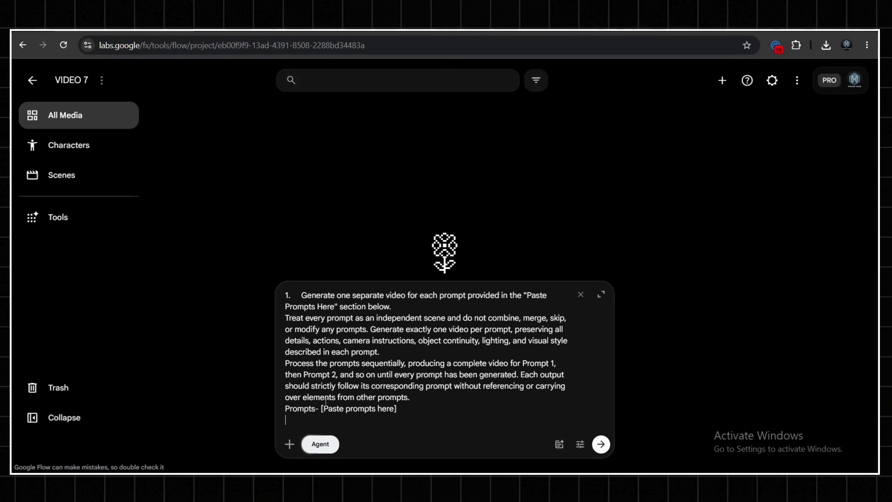
In Google Flow, replace the "Paste prompts here" placeholder with the copied video prompt.
{"action": "left_click_drag", "start_coordinate": [323, 407], "coordinate": [367, 412]}
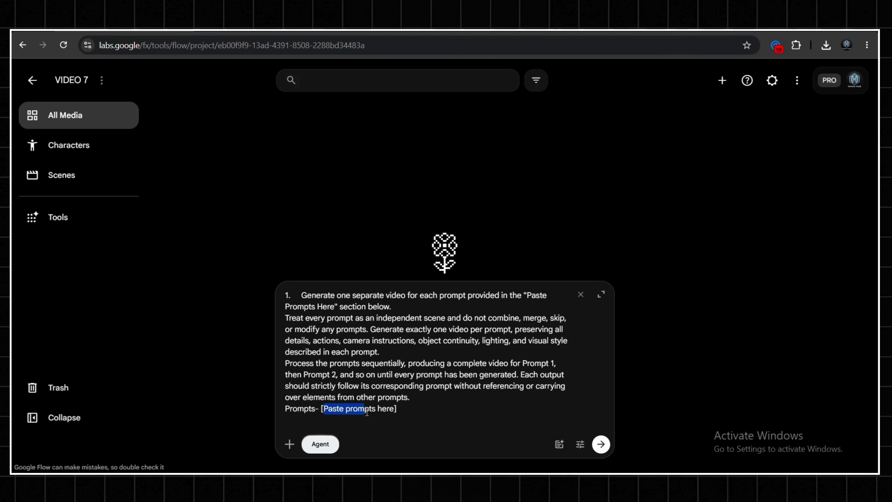
{"action": "right_click", "coordinate": [392, 412]}
{"action": "left_click", "coordinate": [435, 190]}
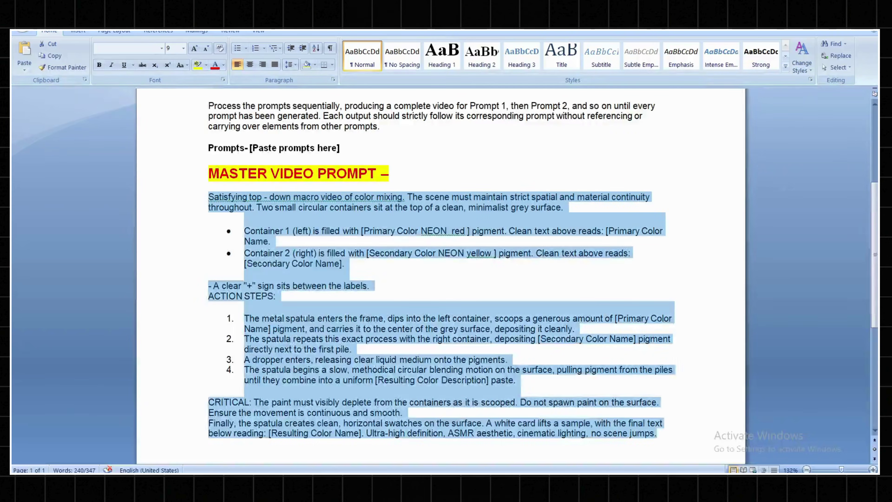
Change the master video prompt's container colors to "Blue" for the primary NEON color and "Purple" for the secondary one.
{"action": "left_click", "coordinate": [434, 298]}
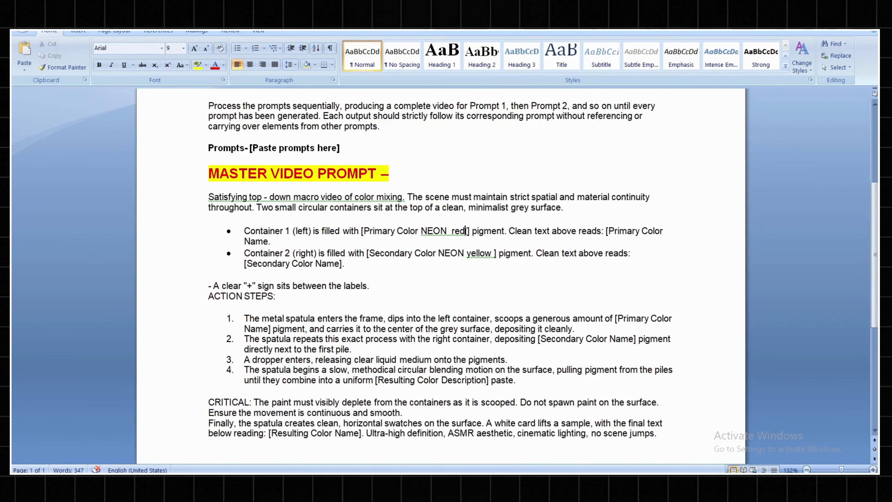
{"action": "key", "text": "BackSpace"}
{"action": "key", "text": "BackSpace"}
{"action": "key", "text": "BackSpace"}
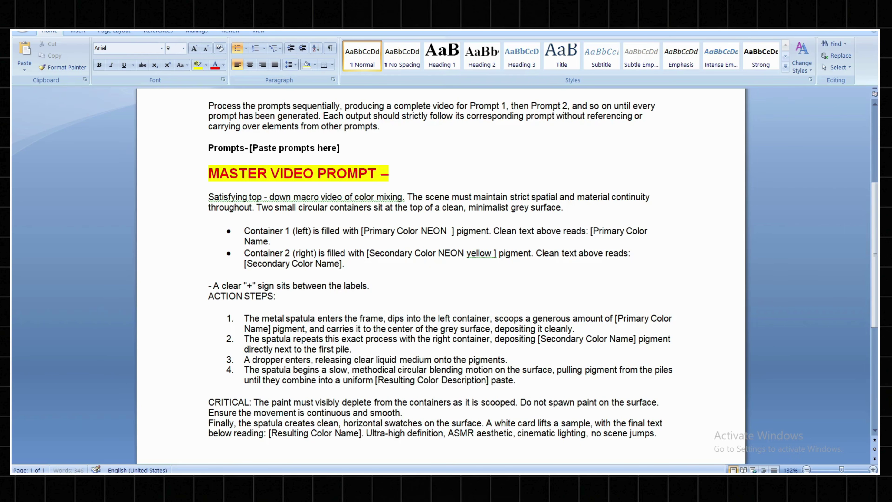
{"action": "type", "text": "Blue"}
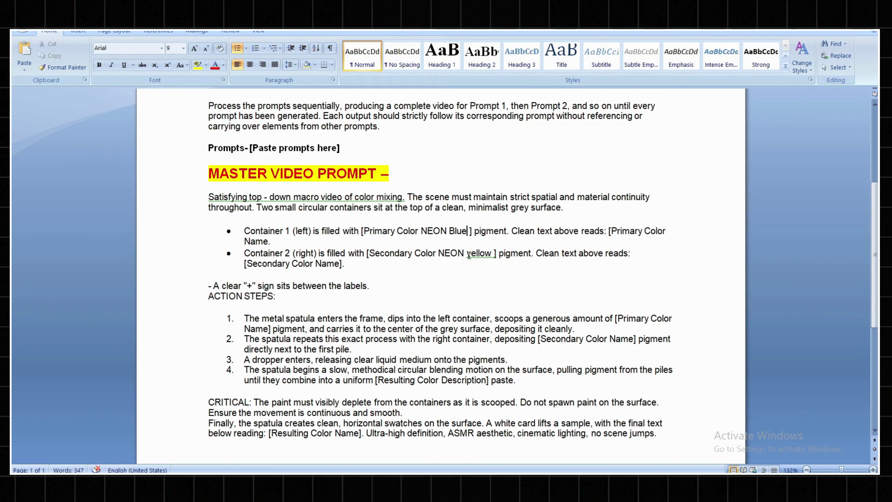
{"action": "left_click_drag", "start_coordinate": [489, 255], "coordinate": [492, 256]}
{"action": "type", "text": "Purpl"}
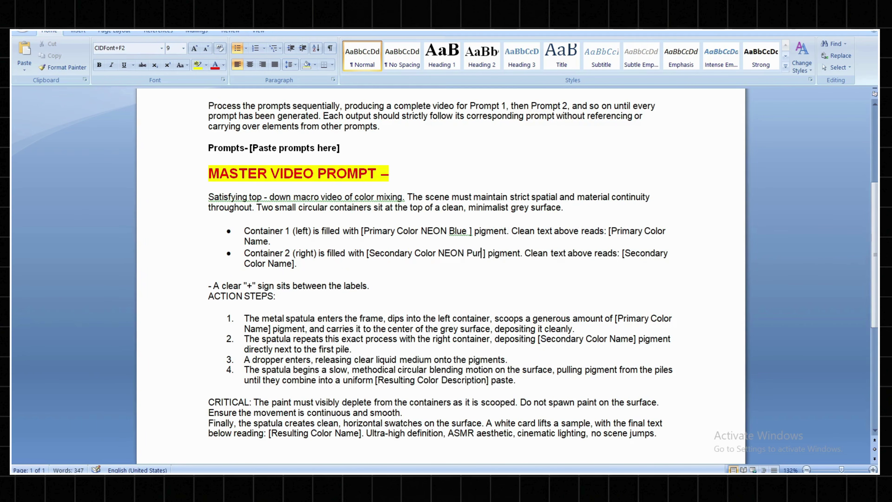
{"action": "type", "text": "e"}
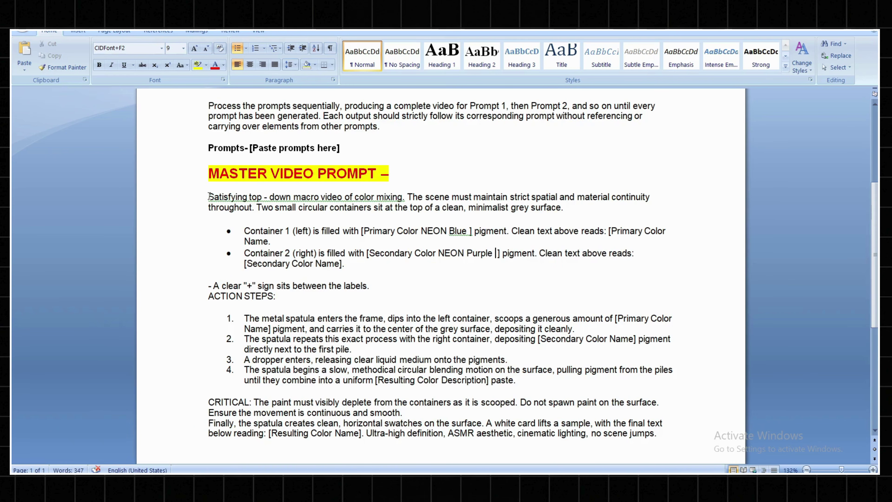
Copy the master video prompt's full body text, from "Satisfying top - down macro video" through "no scene jumps.".
{"action": "left_click_drag", "start_coordinate": [208, 195], "coordinate": [665, 434]}
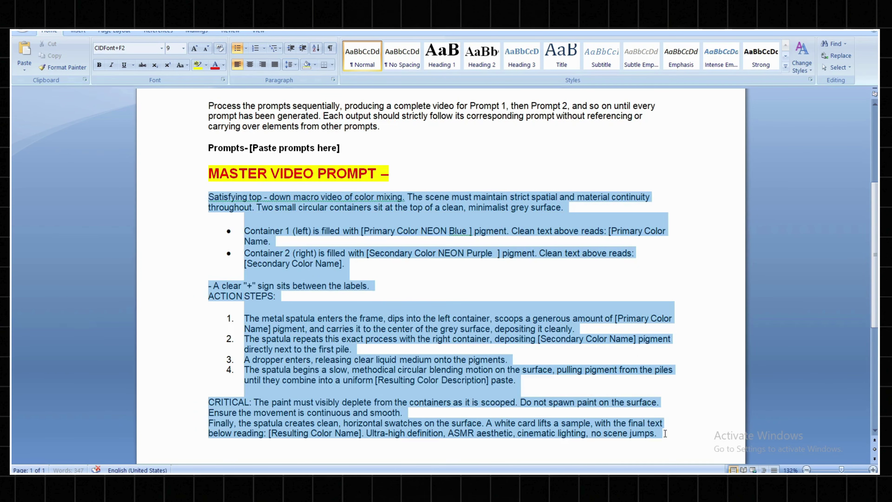
{"action": "right_click", "coordinate": [399, 342]}
{"action": "left_click", "coordinate": [423, 207]}
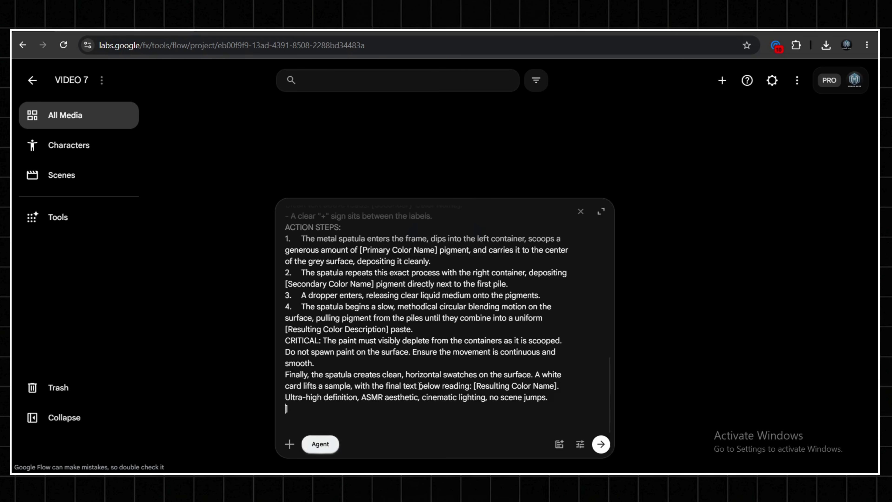
In Google Flow, review the assembled prompt, submit it to the Agent and approve the generation of both videos.
{"action": "scroll", "coordinate": [420, 386], "scroll_direction": "up", "scroll_amount": 5}
{"action": "scroll", "coordinate": [420, 386], "scroll_direction": "down", "scroll_amount": 5}
{"action": "left_click", "coordinate": [601, 444]}
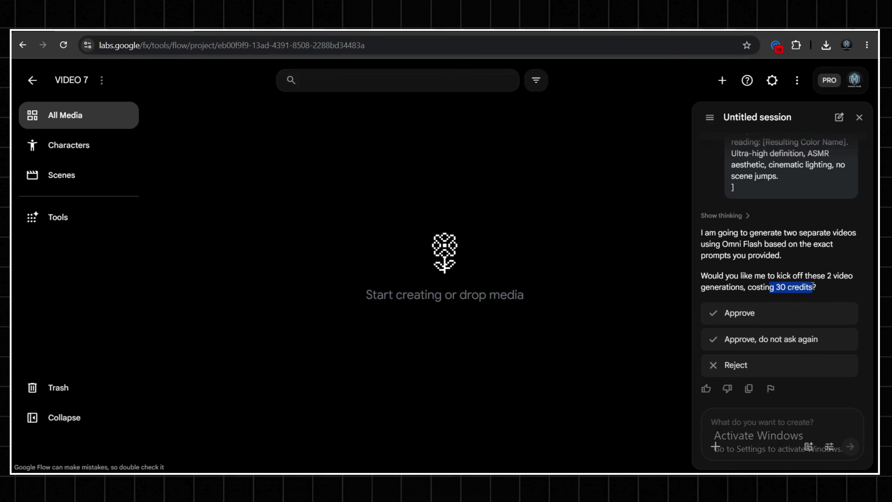
{"action": "left_click", "coordinate": [750, 314]}
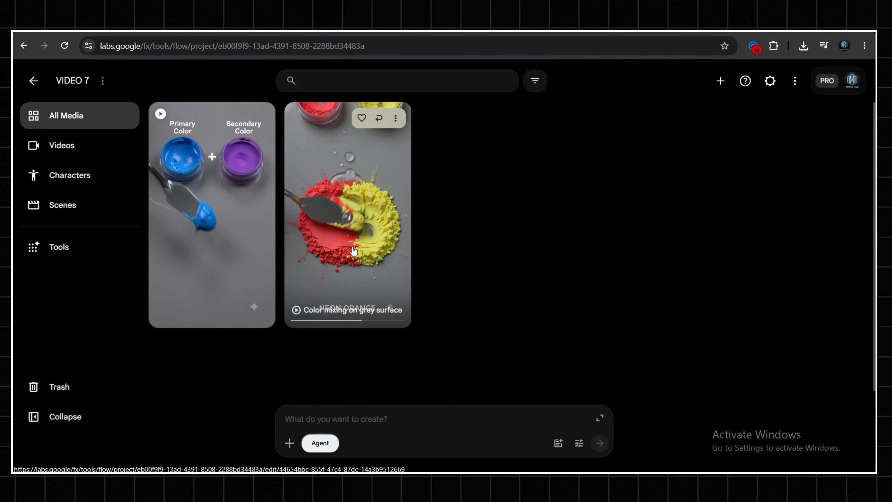
Preview the blue and purple mixing video, and open the download resolution options for the red and yellow one.
{"action": "mouse_move", "coordinate": [214, 250]}
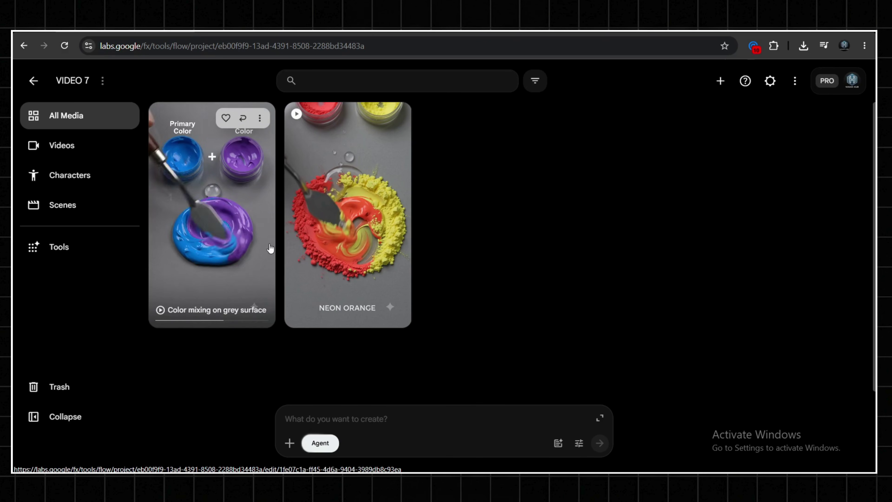
{"action": "right_click", "coordinate": [335, 228]}
{"action": "mouse_move", "coordinate": [378, 315]}
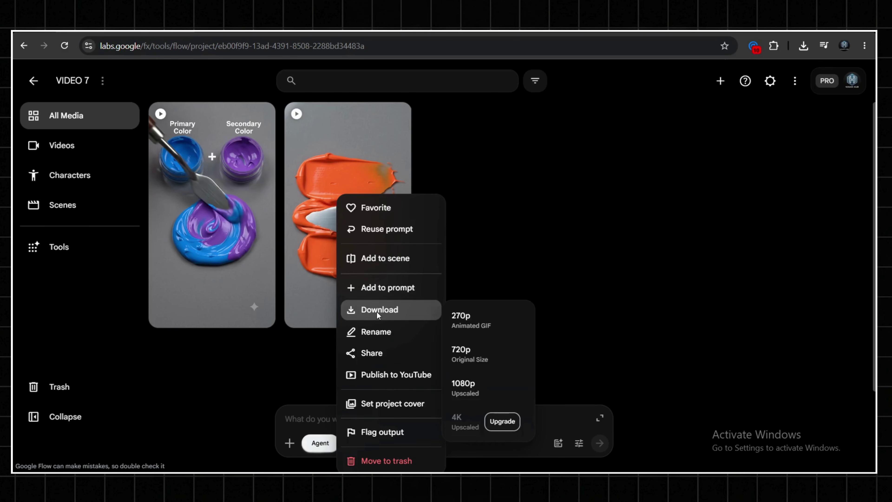